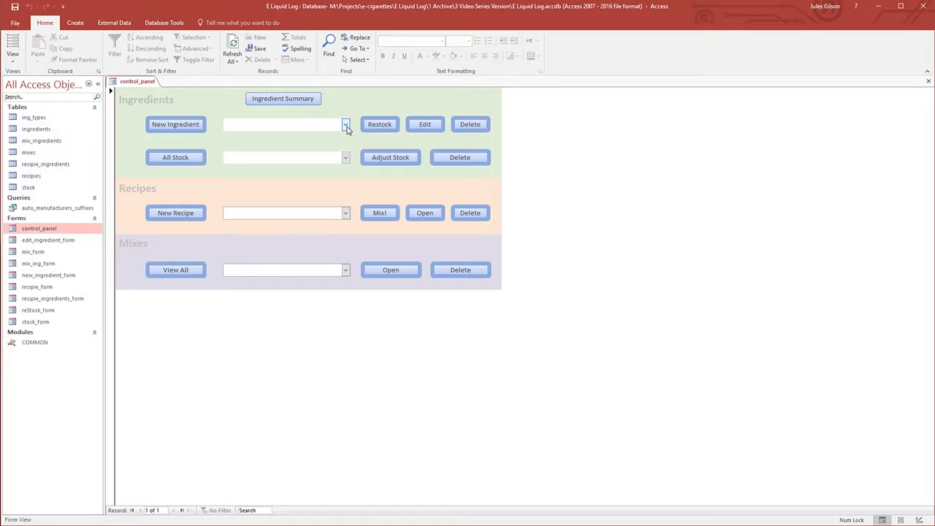
- Choose Apple Fuji - (FA) as the ingredient and view the list of stock items beneath it
{"action": "left_click", "coordinate": [345, 128]}
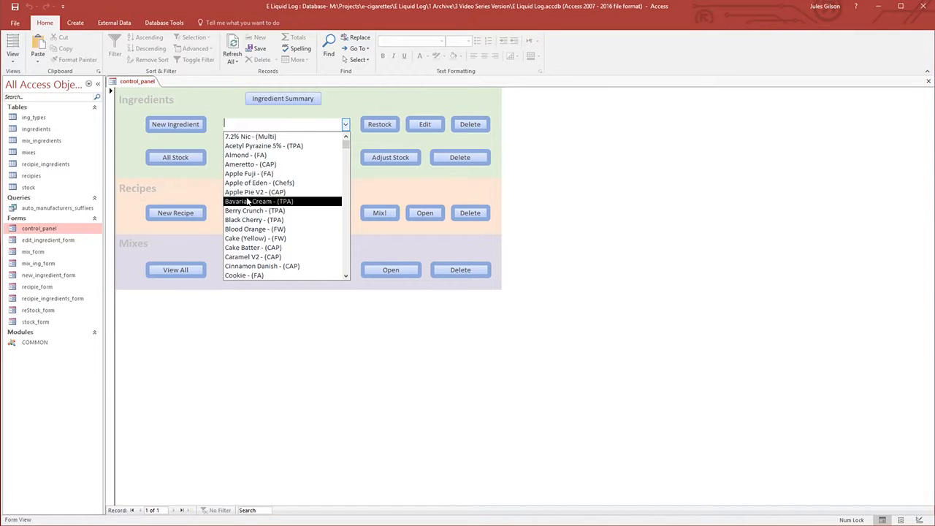
{"action": "left_click", "coordinate": [245, 179]}
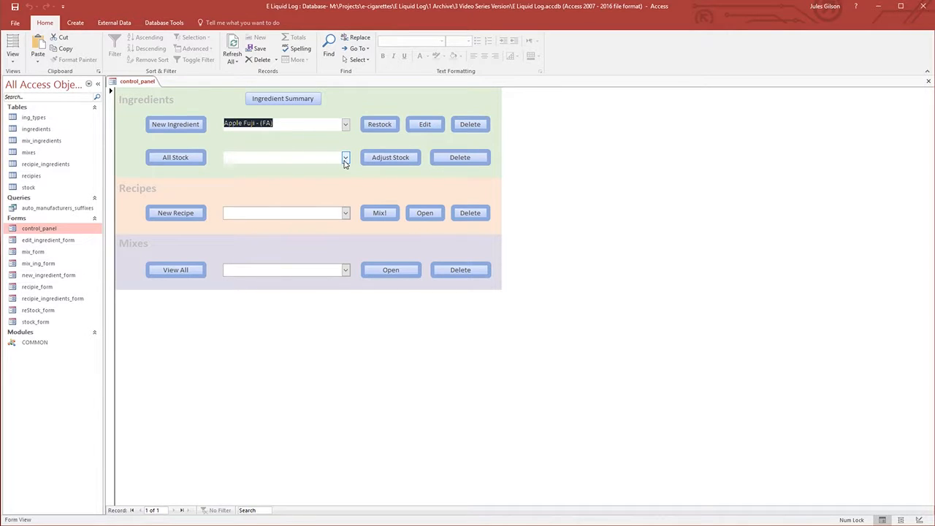
{"action": "left_click", "coordinate": [345, 159]}
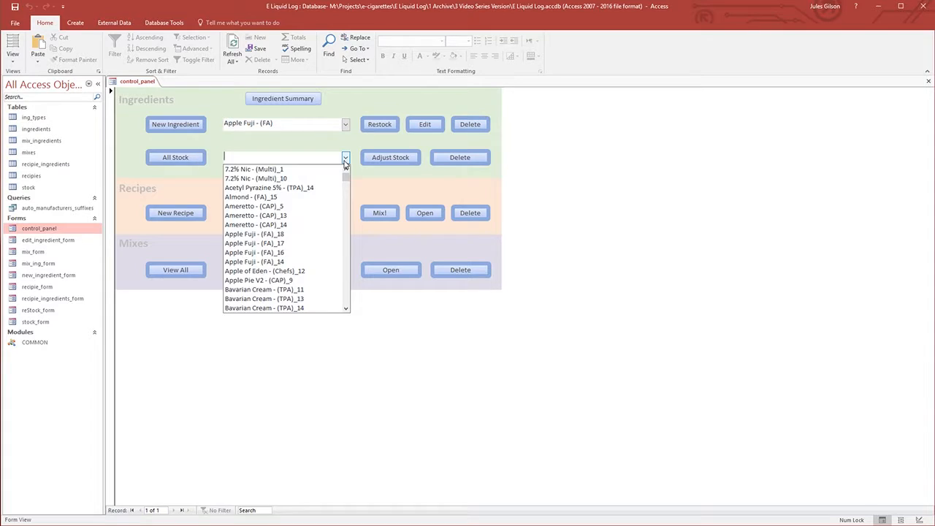
{"action": "left_click", "coordinate": [345, 159]}
- Choose Ameretto - (CAP) as the ingredient and check the list of stock items again
{"action": "left_click", "coordinate": [345, 124]}
{"action": "left_click", "coordinate": [345, 125]}
{"action": "left_click", "coordinate": [346, 124]}
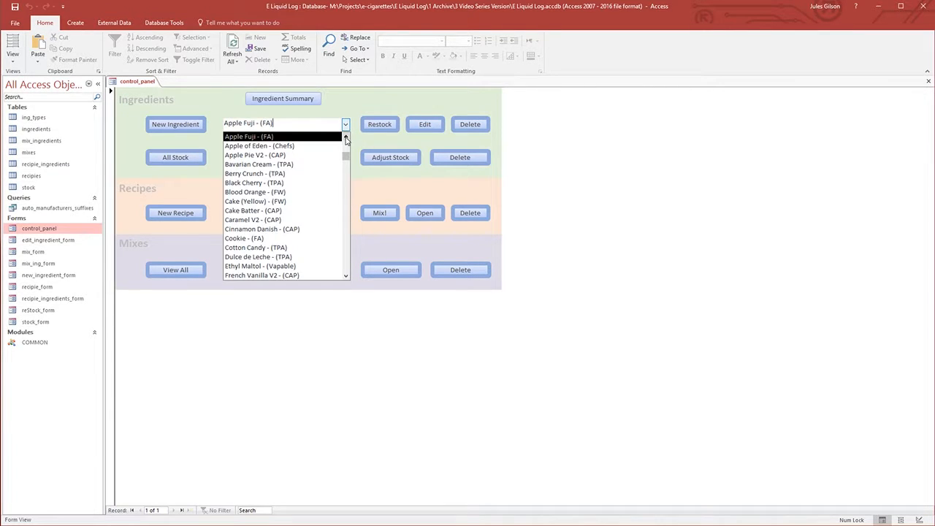
{"action": "left_click", "coordinate": [347, 140]}
{"action": "left_click", "coordinate": [347, 139]}
{"action": "left_click", "coordinate": [347, 139]}
{"action": "left_click", "coordinate": [338, 155]}
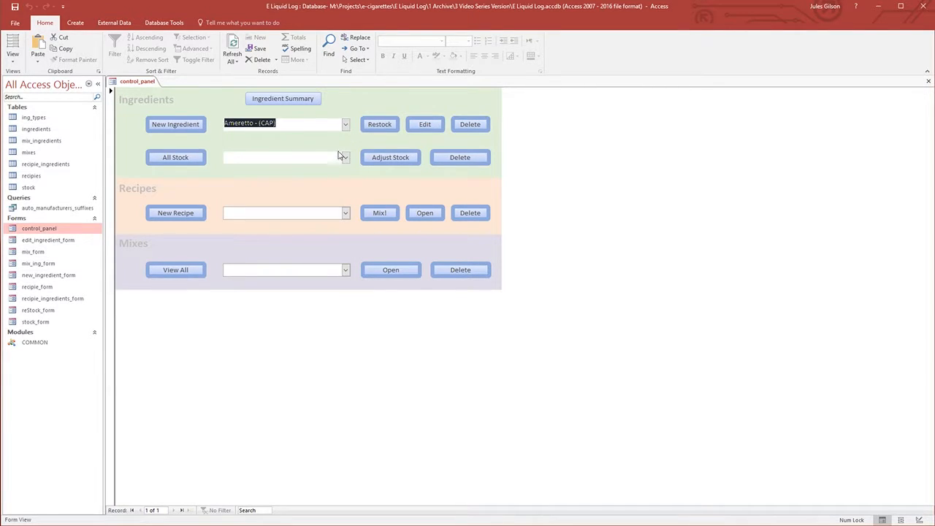
{"action": "left_click", "coordinate": [345, 158]}
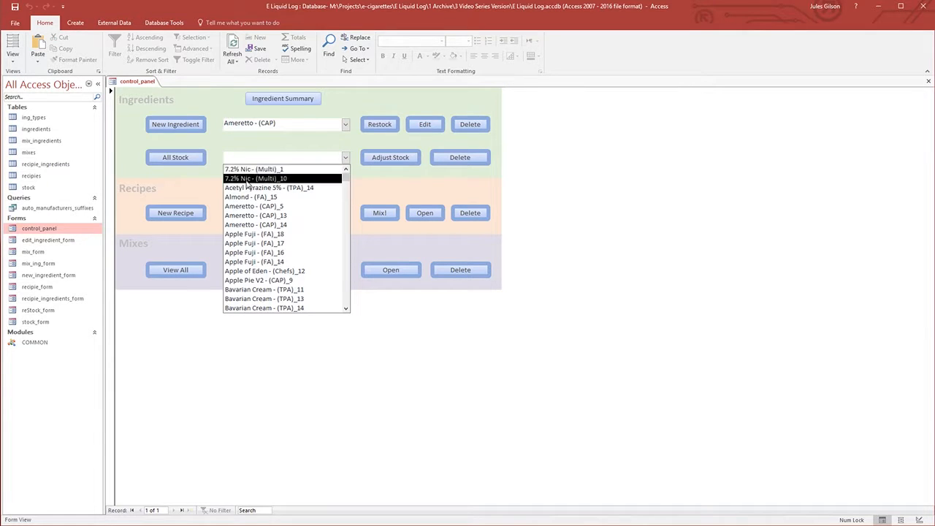
{"action": "left_click", "coordinate": [352, 104]}
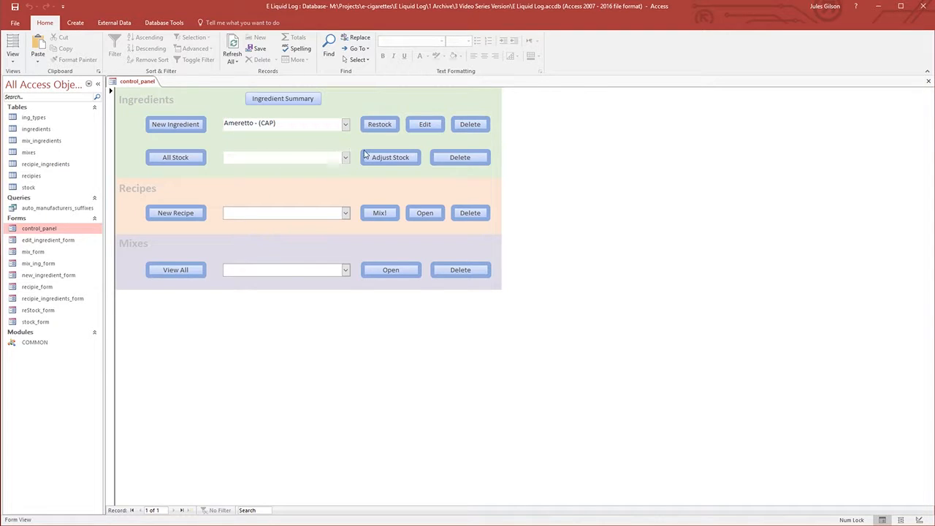
- Look at the full stock form and the ingredient summary form, closing each one
{"action": "left_click", "coordinate": [181, 161]}
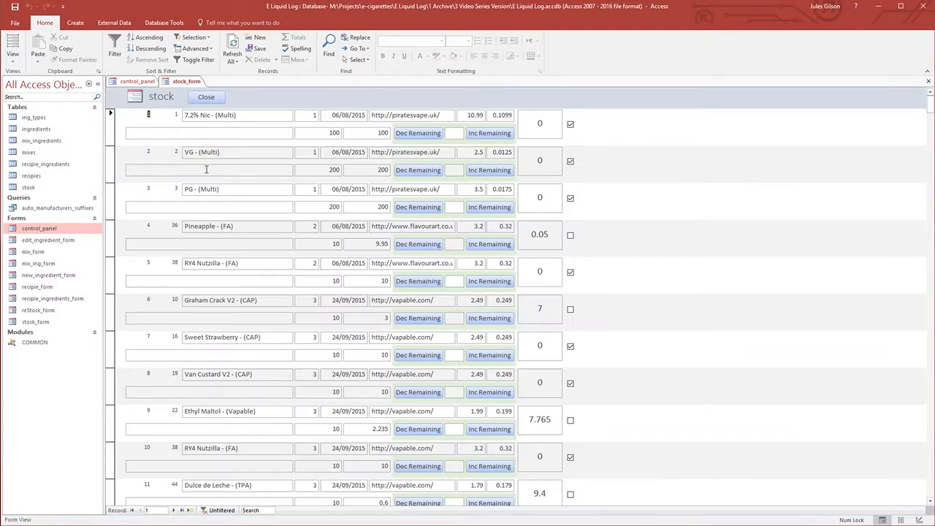
{"action": "left_click", "coordinate": [206, 97]}
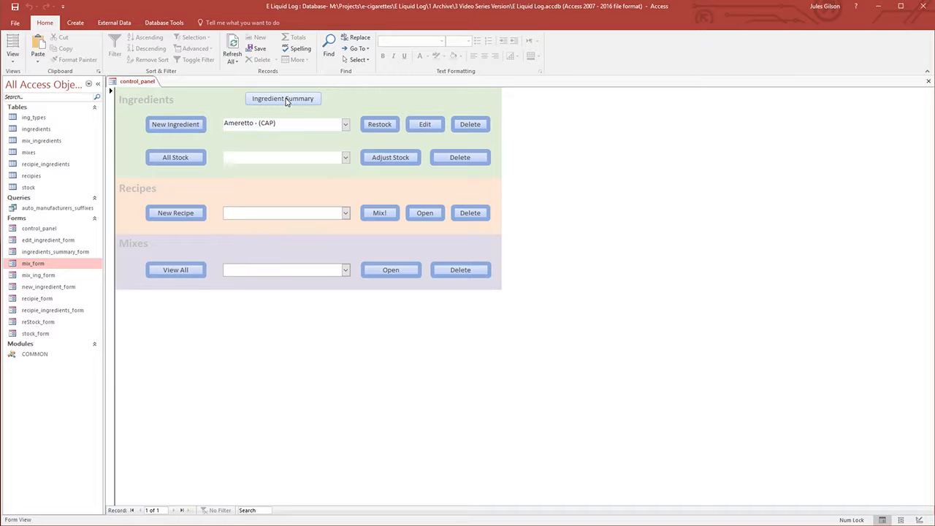
{"action": "left_click", "coordinate": [286, 101]}
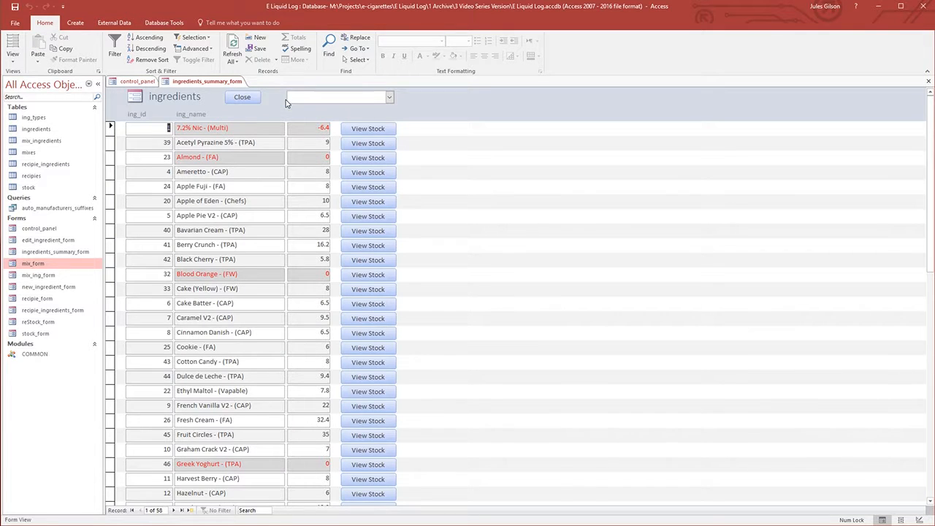
{"action": "left_click", "coordinate": [242, 98]}
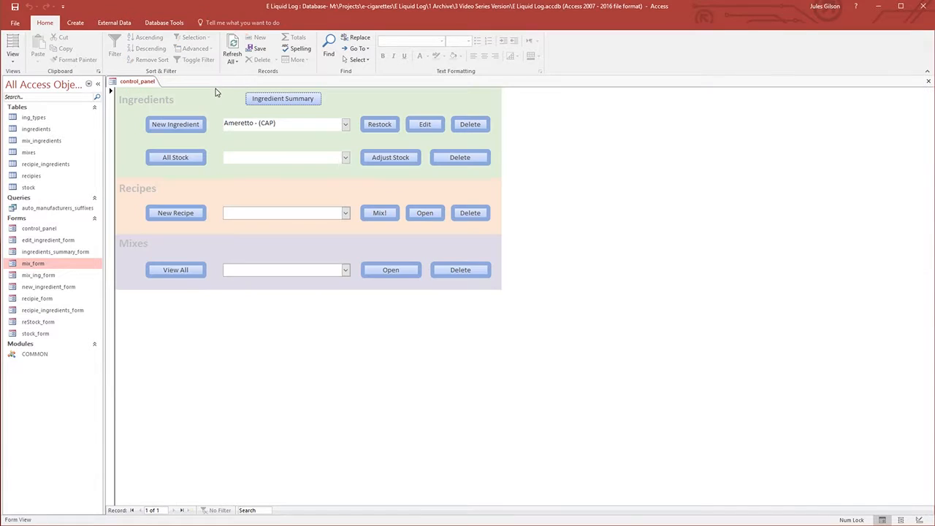
- Find Sweetener - (TPA) in the ingredient summary and view its stock record, closing the stock form again
{"action": "left_click", "coordinate": [282, 97]}
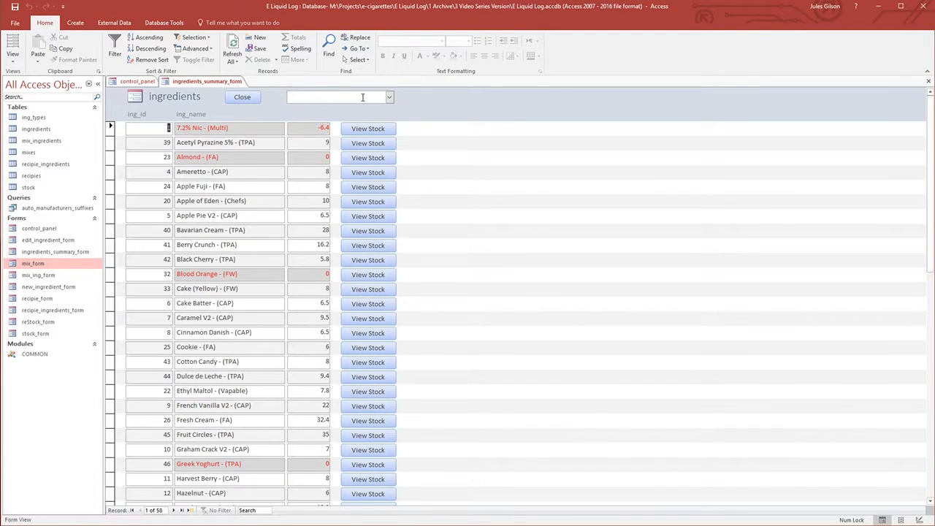
{"action": "left_click", "coordinate": [390, 98]}
{"action": "scroll", "coordinate": [354, 134], "scroll_direction": "down", "scroll_amount": 5}
{"action": "scroll", "coordinate": [353, 134], "scroll_direction": "up", "scroll_amount": 5}
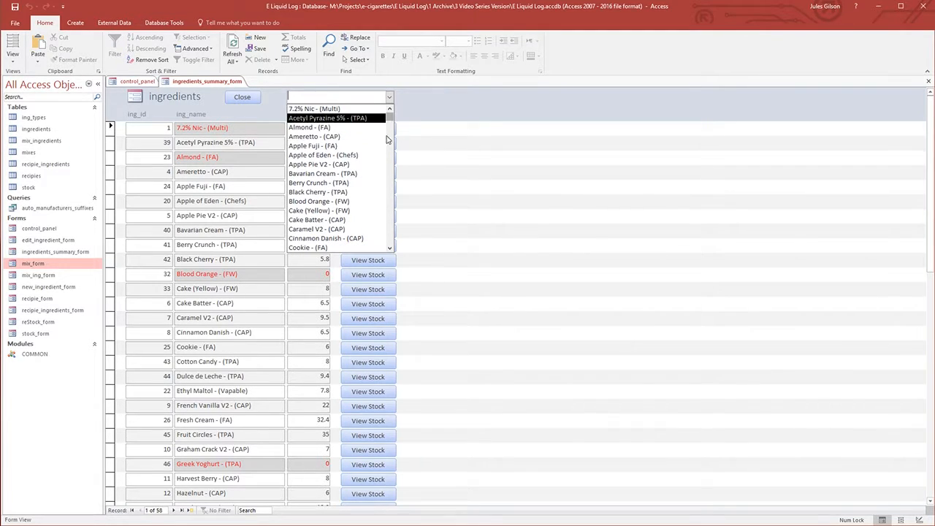
{"action": "scroll", "coordinate": [382, 207], "scroll_direction": "down", "scroll_amount": 10}
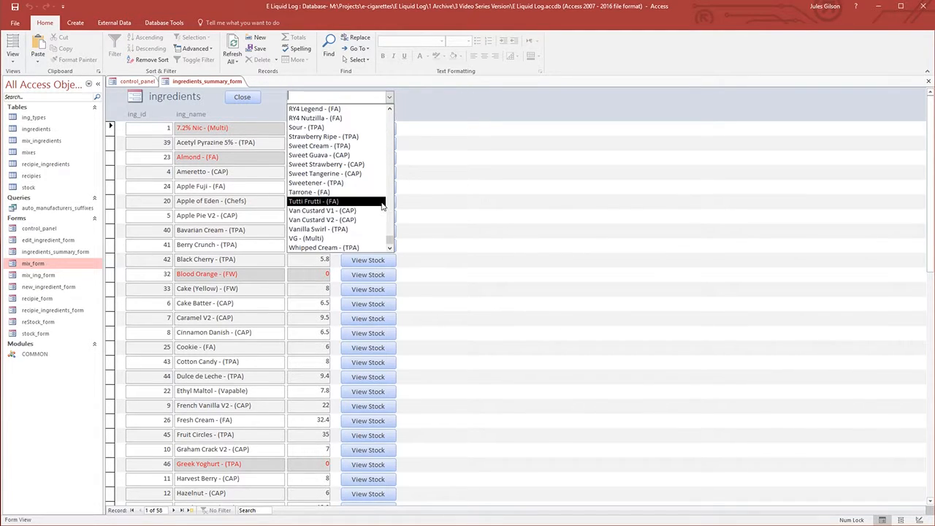
{"action": "left_click", "coordinate": [322, 184]}
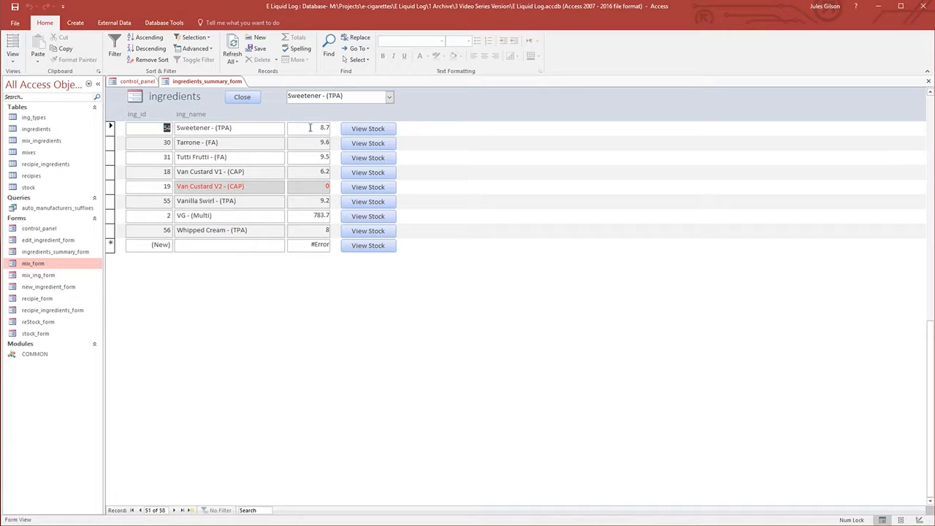
{"action": "left_click", "coordinate": [368, 129]}
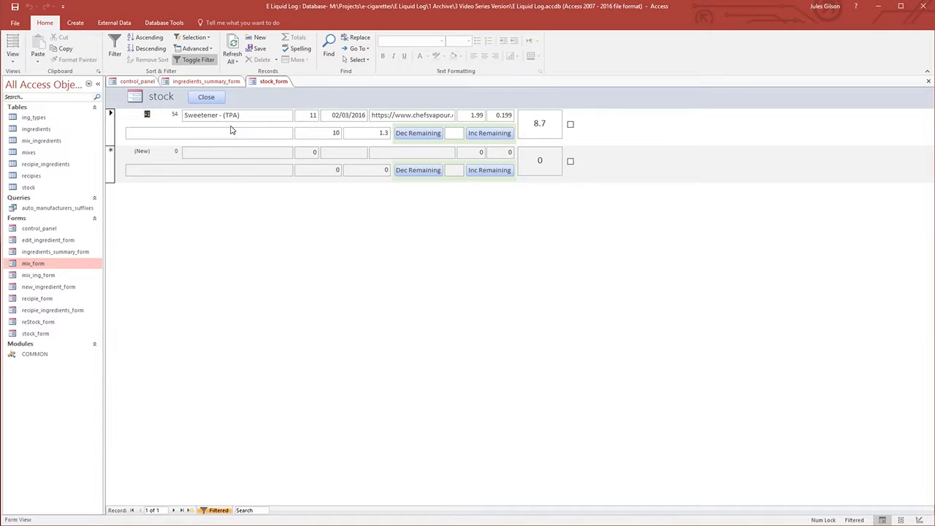
{"action": "left_click", "coordinate": [207, 97]}
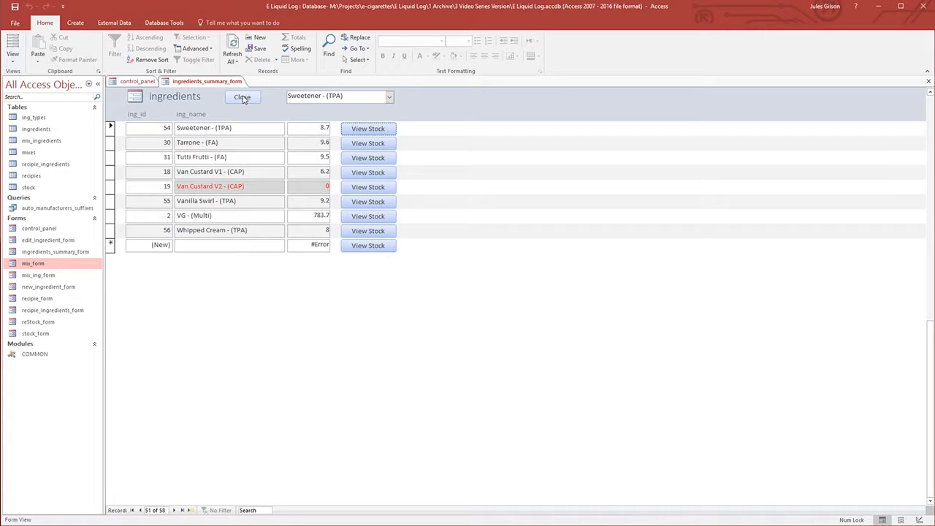
- Show the ingredient summary form in Design View and inspect the control source expression of the quantLeft text box without changing it
{"action": "left_click", "coordinate": [14, 62]}
{"action": "left_click", "coordinate": [38, 118]}
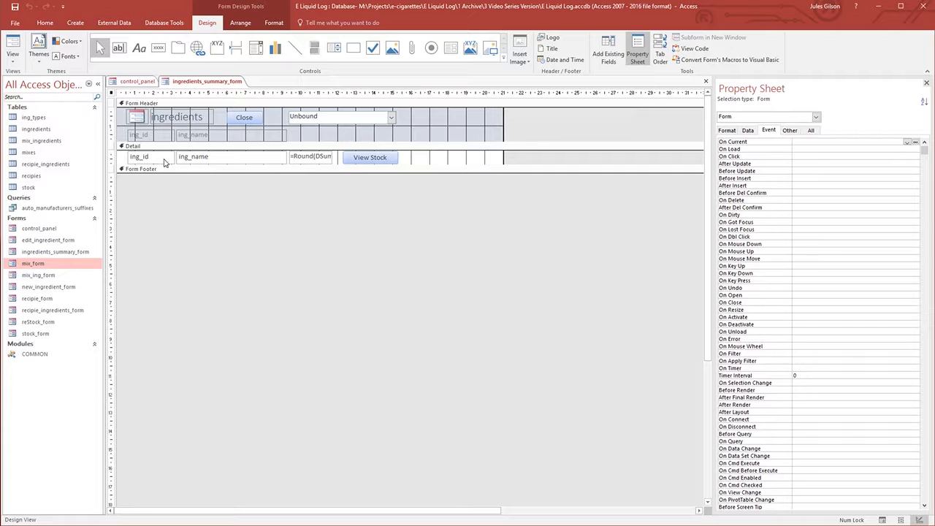
{"action": "left_click", "coordinate": [319, 162]}
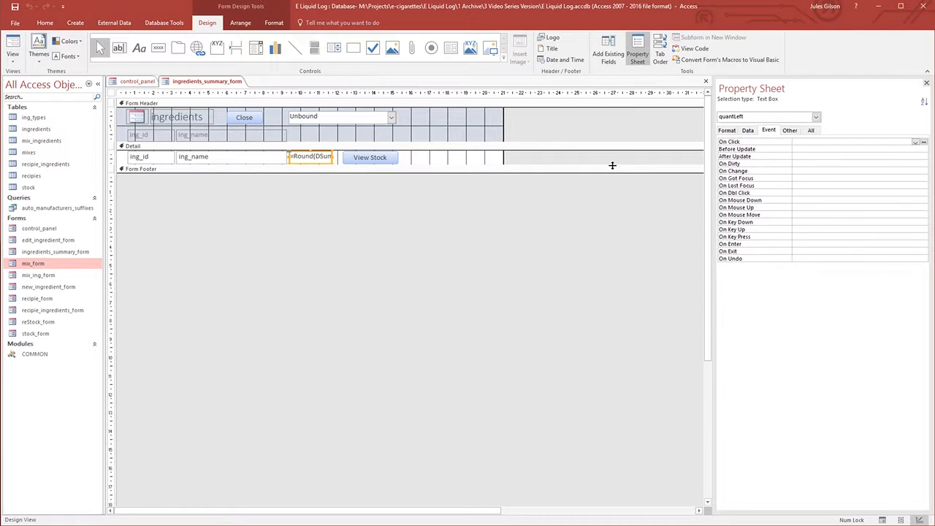
{"action": "left_click", "coordinate": [748, 130]}
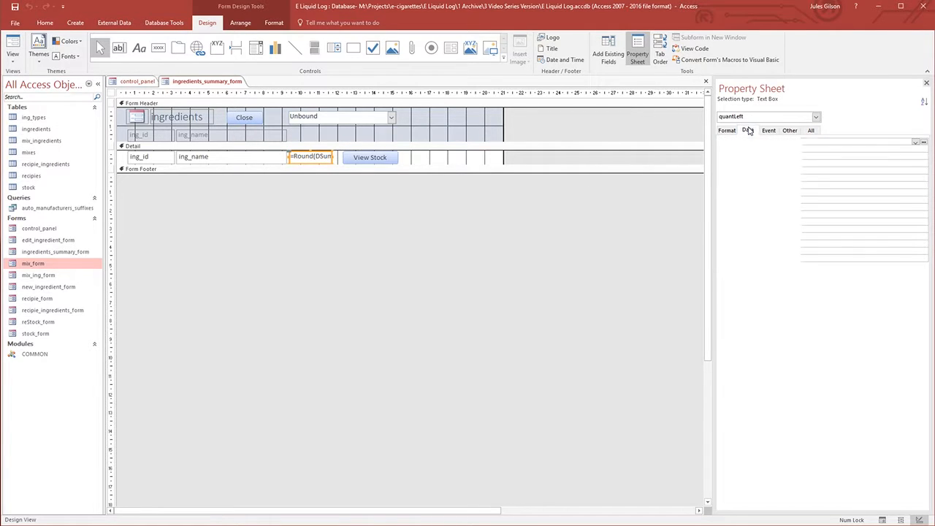
{"action": "left_click", "coordinate": [924, 143]}
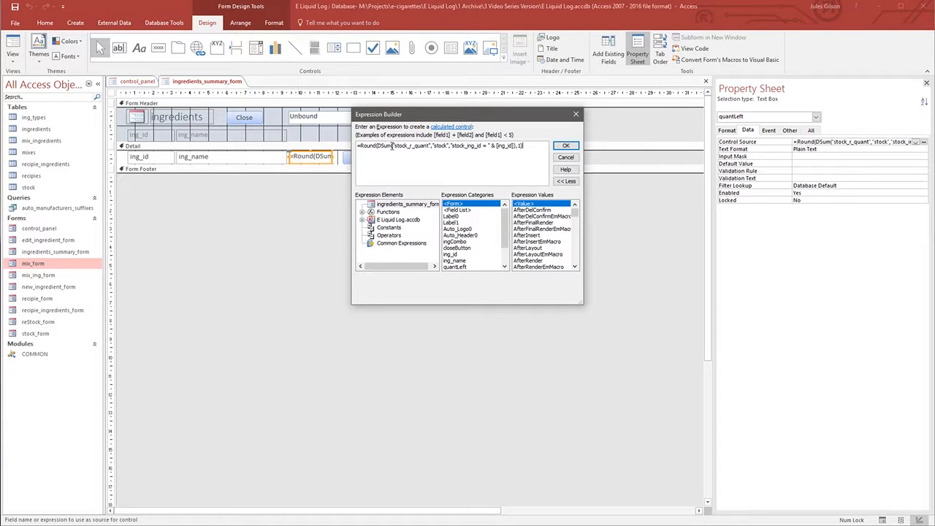
{"action": "left_click_drag", "start_coordinate": [417, 115], "coordinate": [326, 209]}
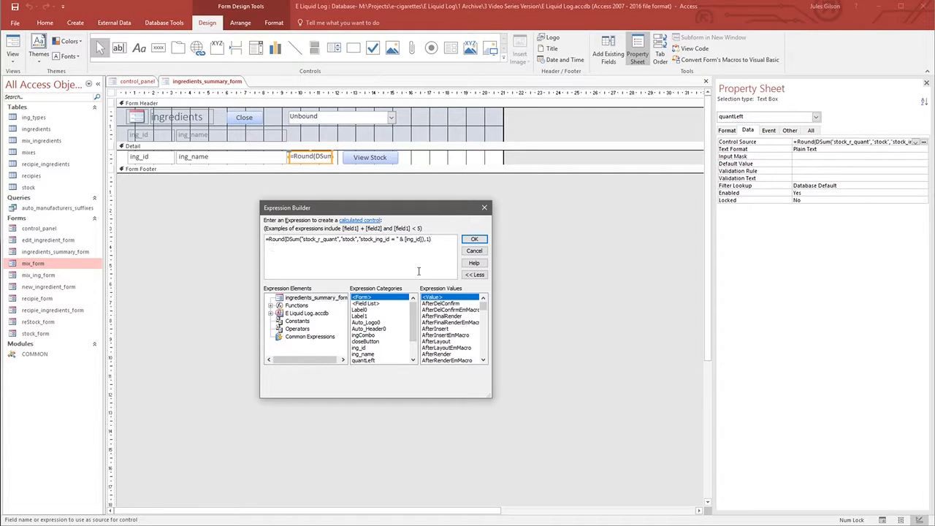
{"action": "left_click", "coordinate": [472, 251]}
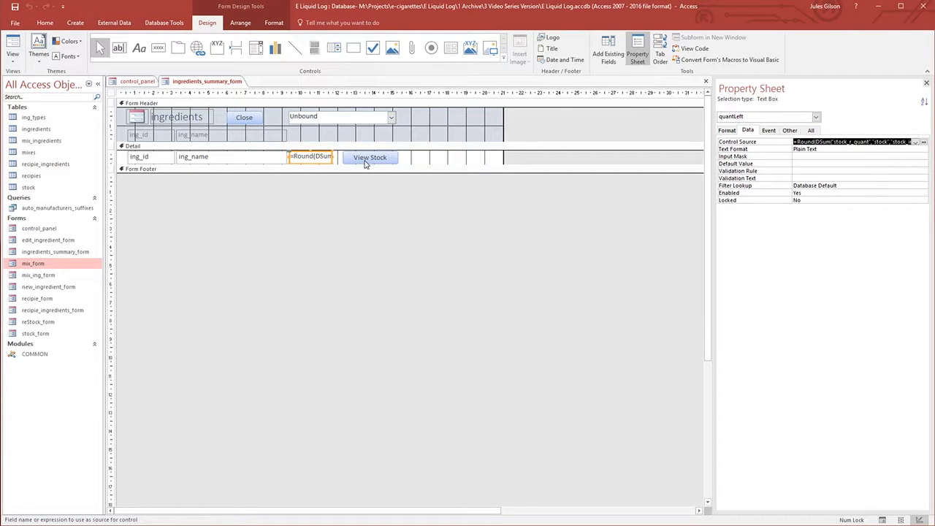
- Examine the VBA code behind the ingredient summary form, including its View Stock button, ingredient combo box and Close button procedures
{"action": "left_click", "coordinate": [374, 157]}
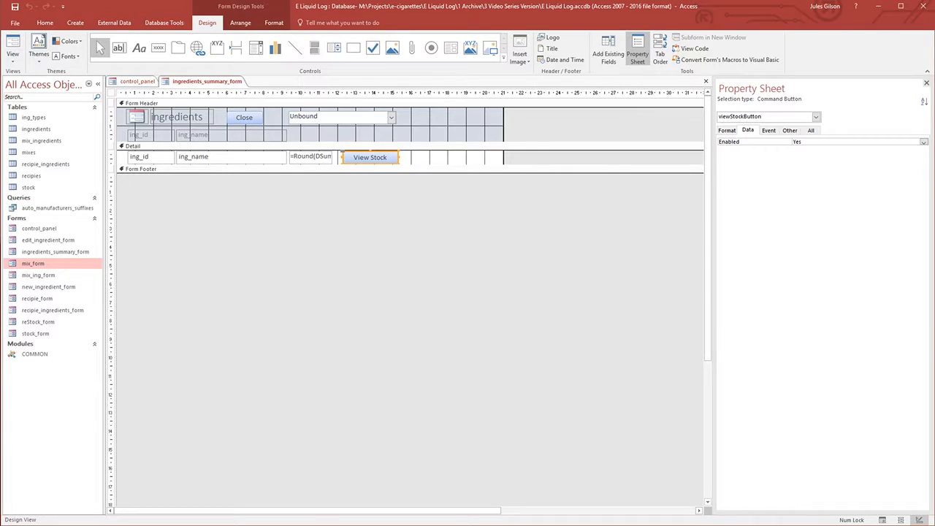
{"action": "left_click", "coordinate": [385, 501]}
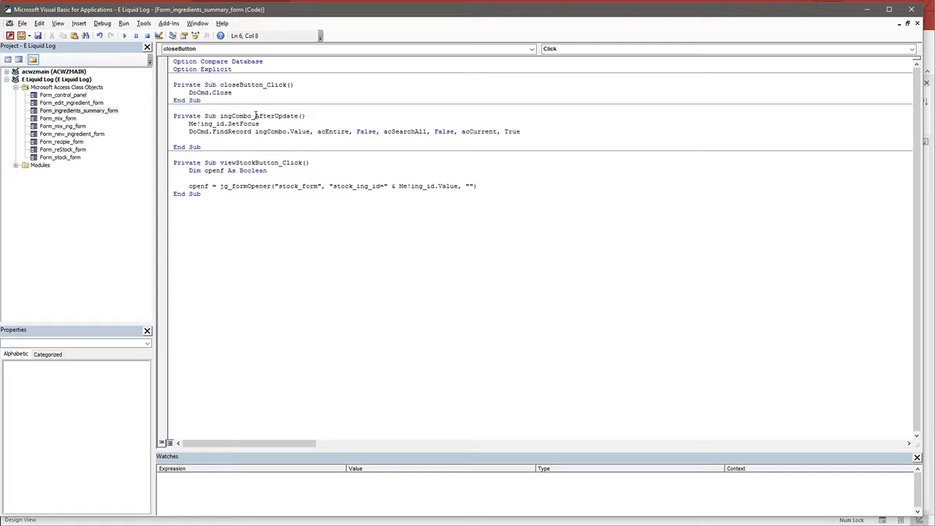
{"action": "double_click", "coordinate": [378, 13]}
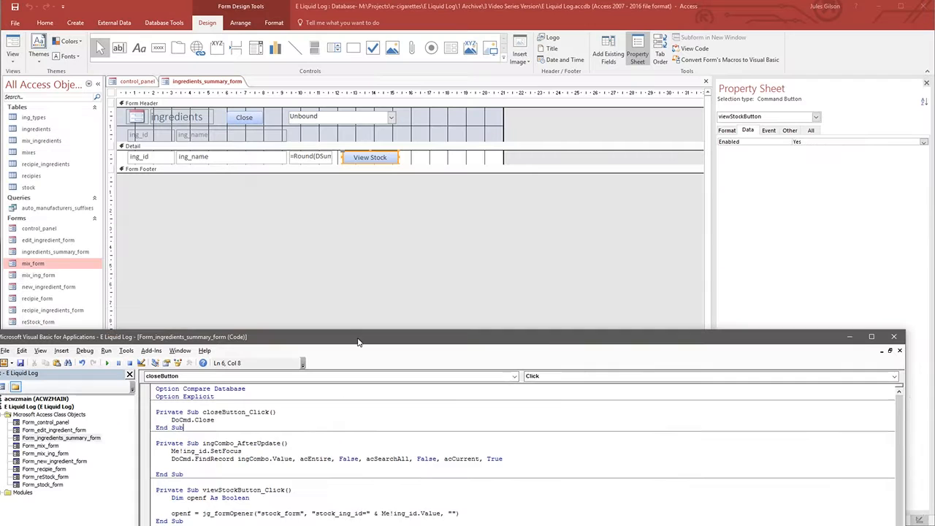
{"action": "left_click_drag", "start_coordinate": [347, 332], "coordinate": [371, 9]}
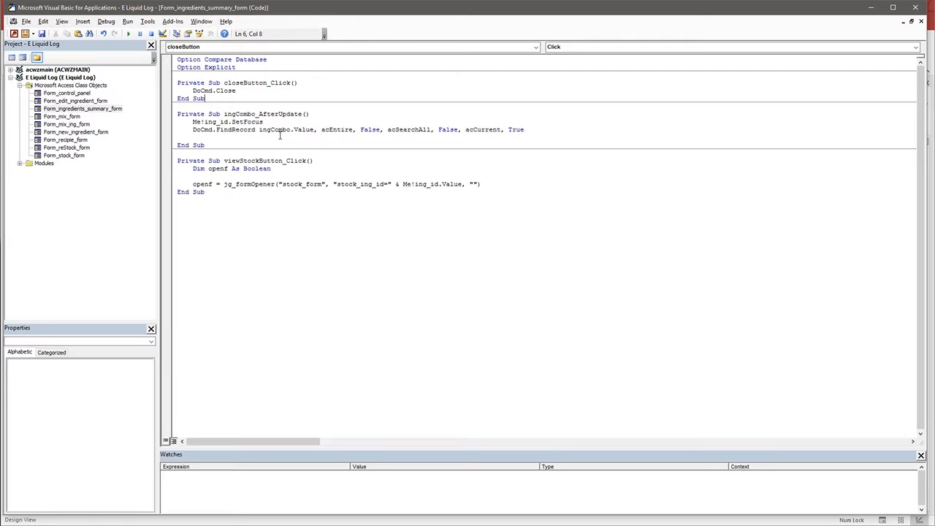
{"action": "double_click", "coordinate": [337, 10]}
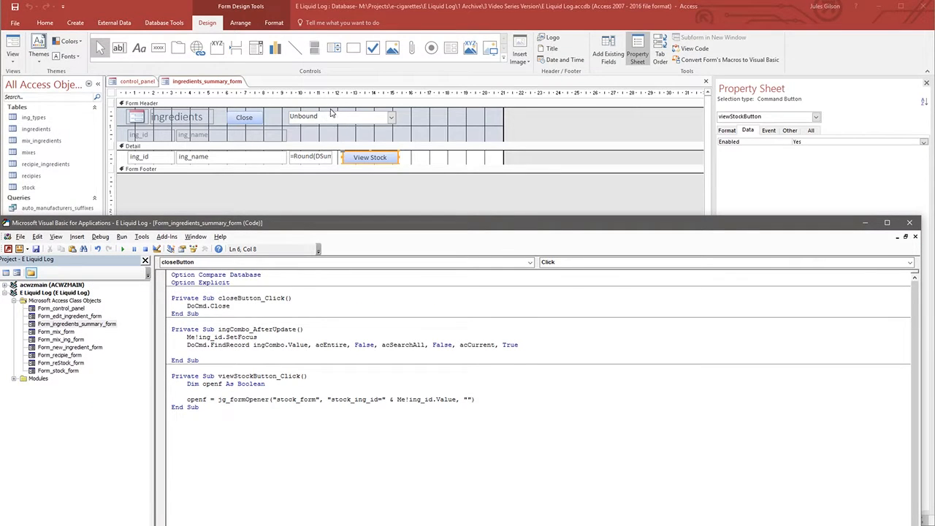
{"action": "double_click", "coordinate": [326, 228]}
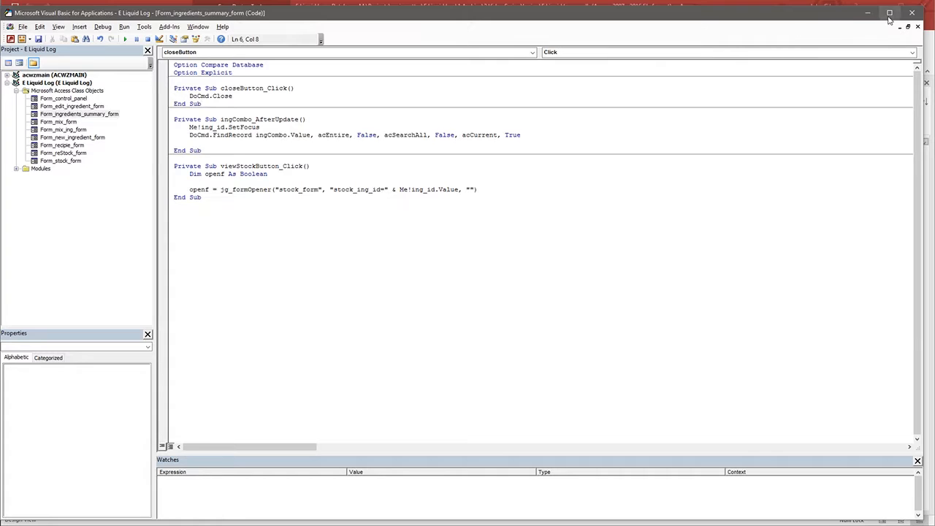
{"action": "left_click", "coordinate": [912, 13]}
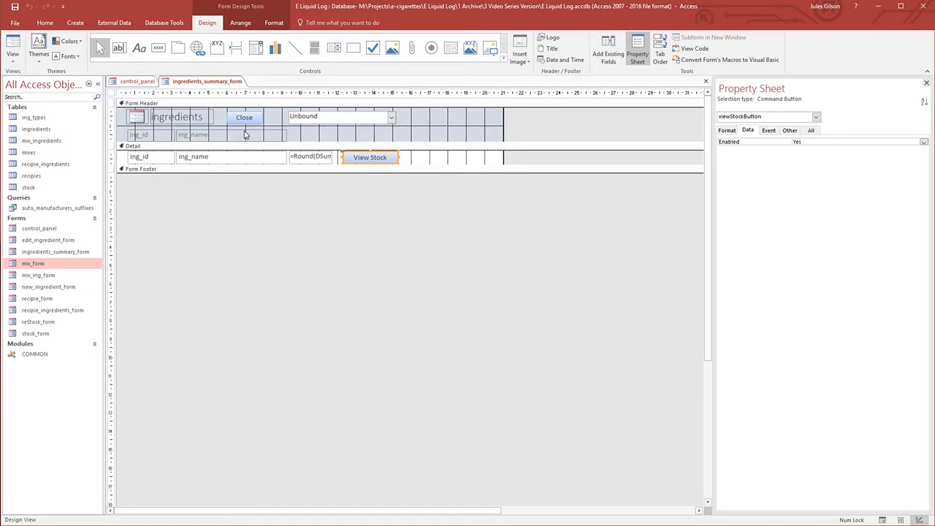
- Return the ingredient summary to Form View, review the remaining quantities of all ingredients and close the form
{"action": "left_click", "coordinate": [13, 48]}
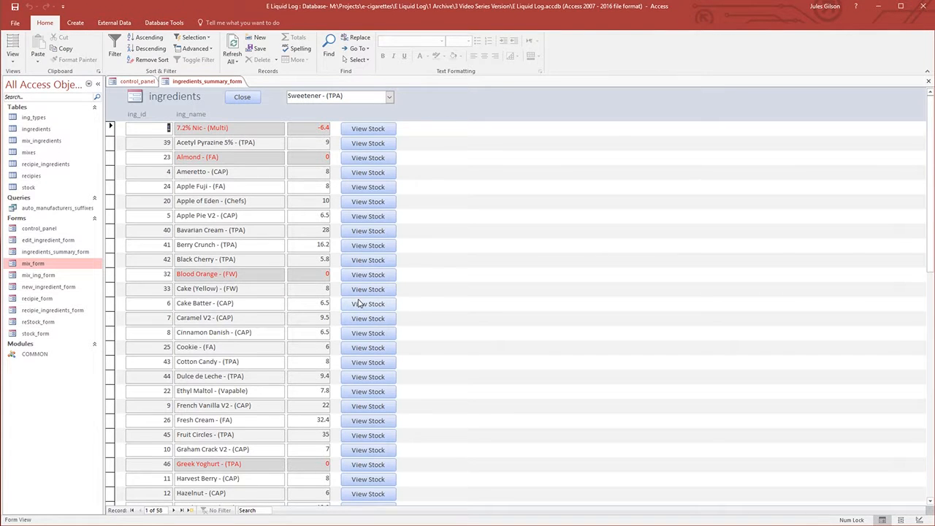
{"action": "scroll", "coordinate": [358, 303], "scroll_direction": "down", "scroll_amount": 3}
{"action": "scroll", "coordinate": [358, 303], "scroll_direction": "up", "scroll_amount": 3}
{"action": "scroll", "coordinate": [319, 242], "scroll_direction": "down", "scroll_amount": 10}
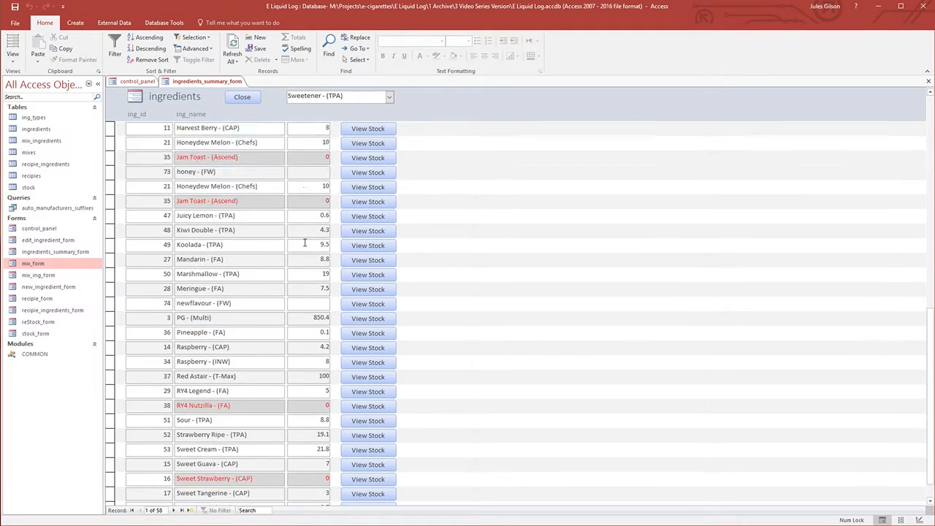
{"action": "scroll", "coordinate": [305, 242], "scroll_direction": "up", "scroll_amount": 10}
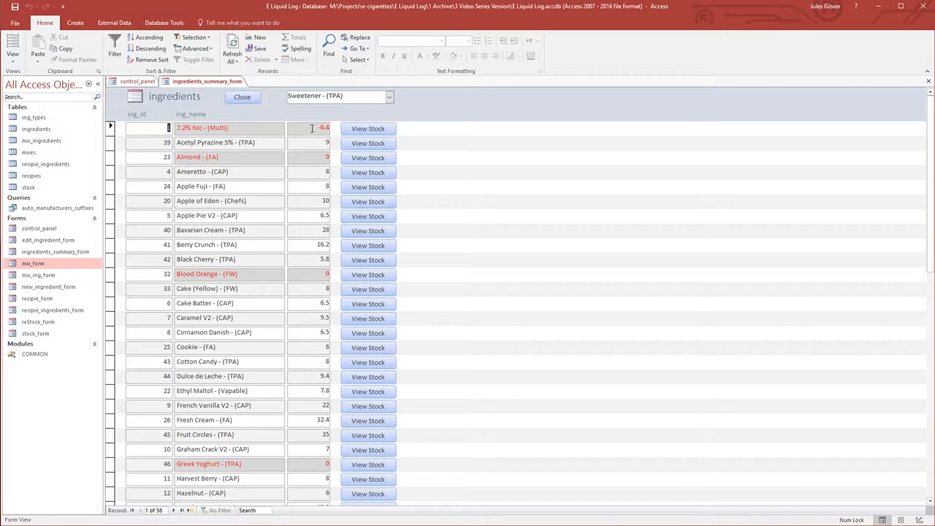
{"action": "left_click", "coordinate": [235, 97]}
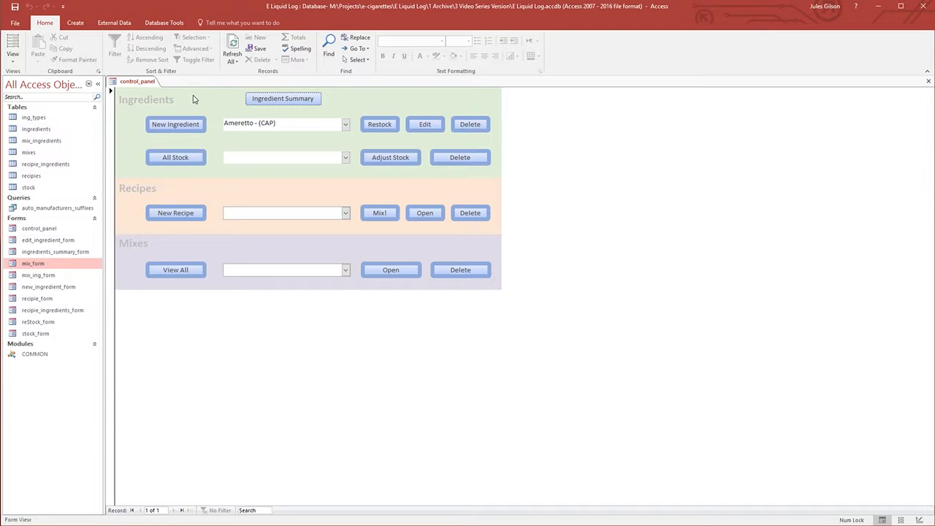
- Open the new ingredient form to look at its fields and close it without entering anything
{"action": "left_click", "coordinate": [188, 123]}
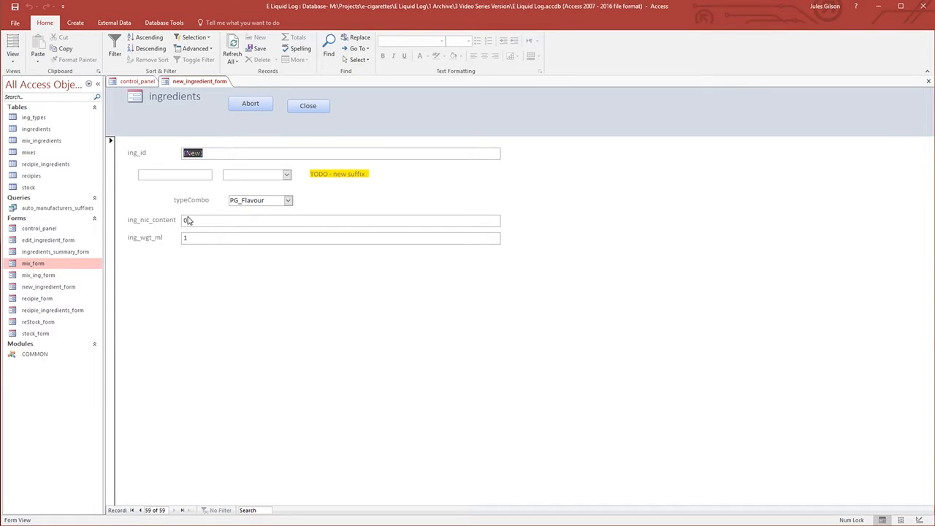
{"action": "left_click", "coordinate": [307, 107]}
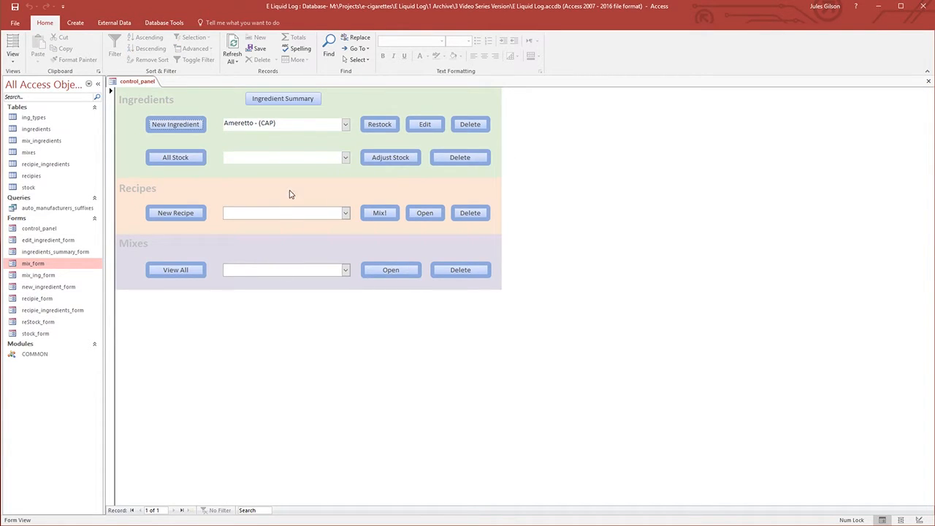